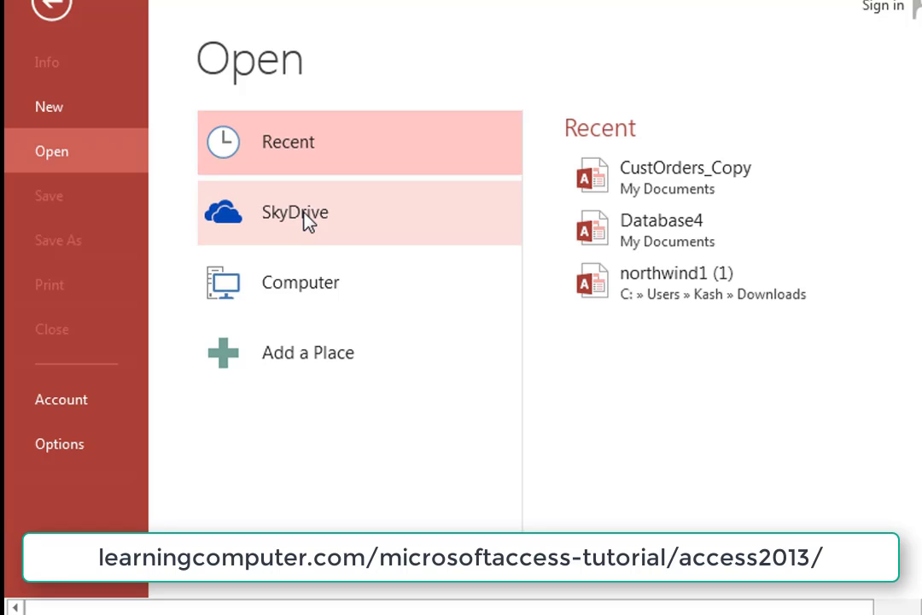
# Create a blank desktop database with the file name Cust_Orders.
pyautogui.click(66, 7)
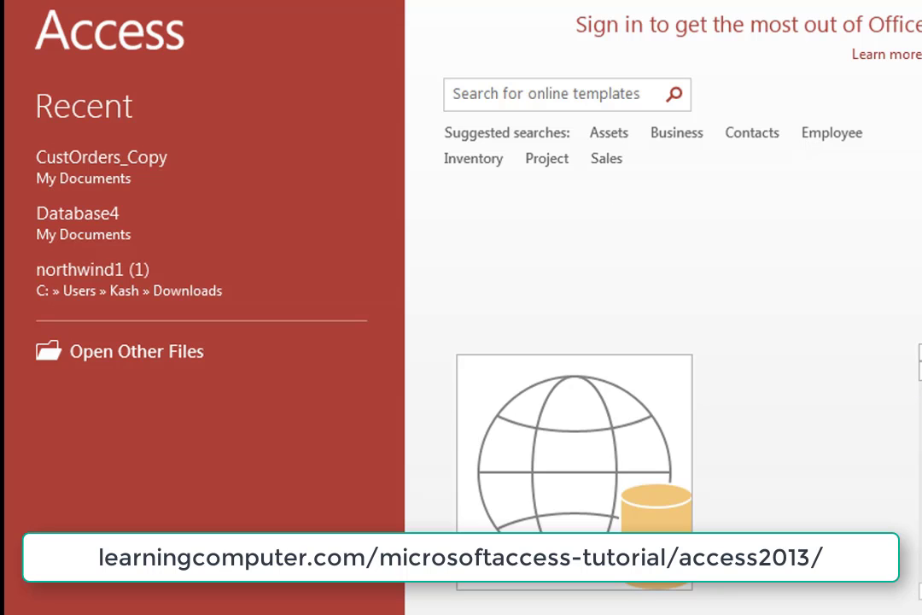
pyautogui.scroll(-2, 574, 426)
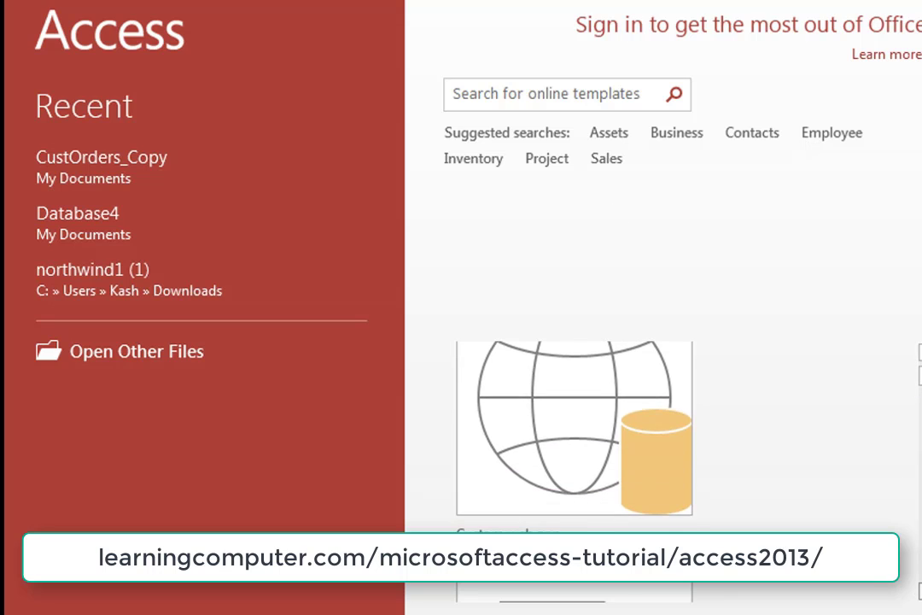
pyautogui.scroll(-5, 536, 494)
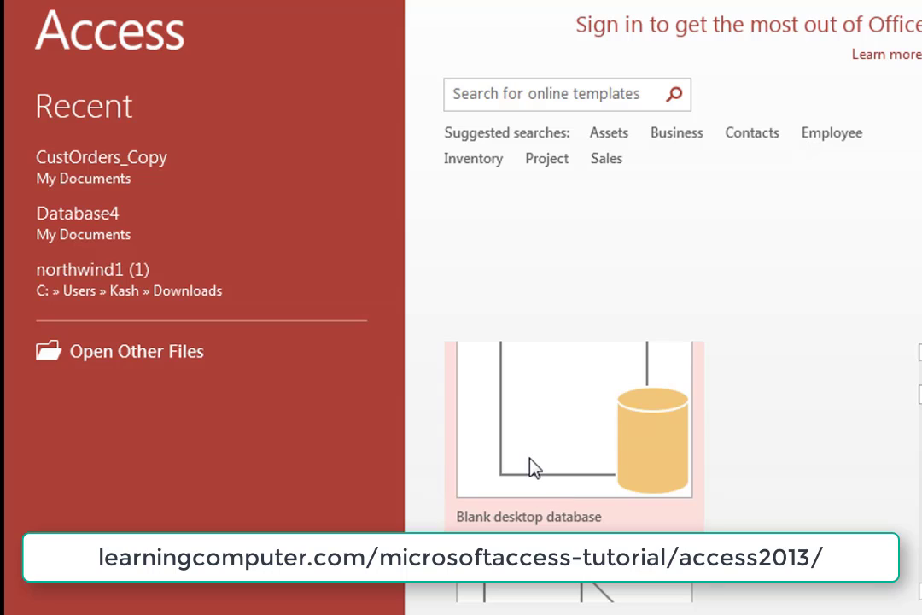
pyautogui.click(529, 458)
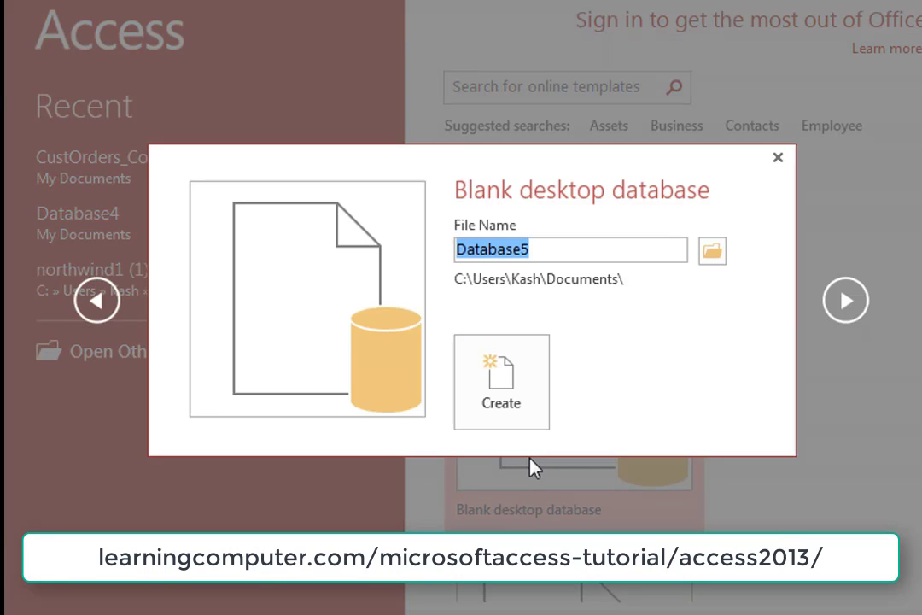
pyautogui.write('C')
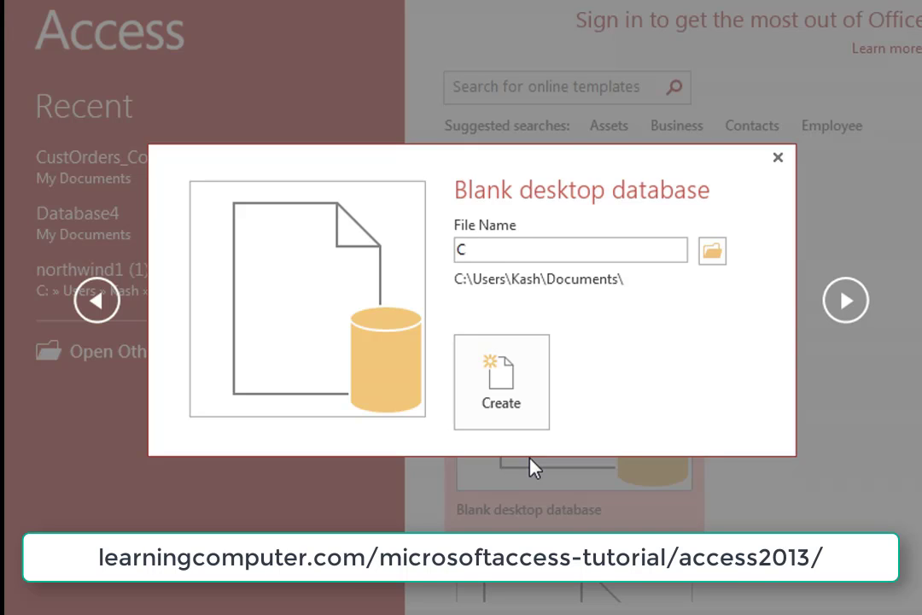
pyautogui.write('ust_Orders')
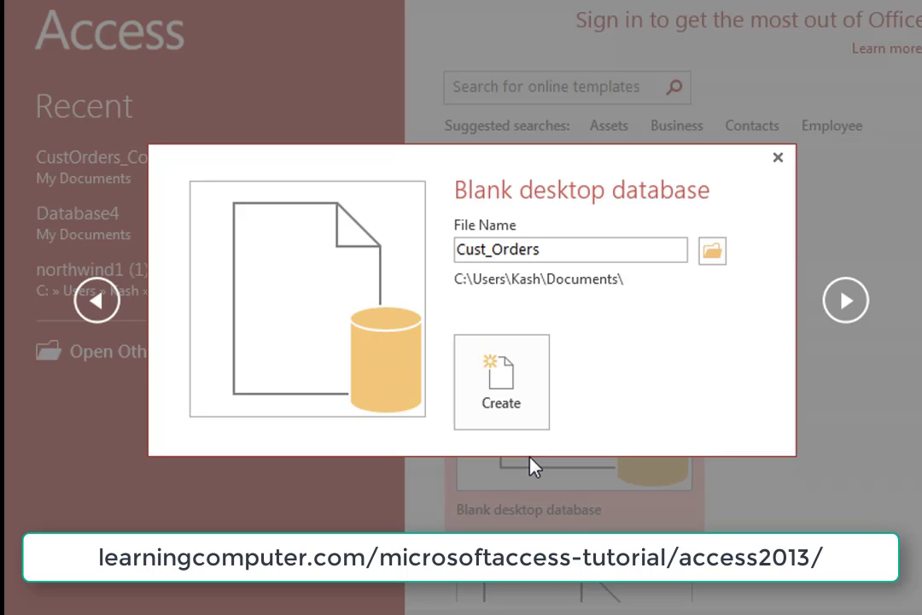
pyautogui.click(512, 397)
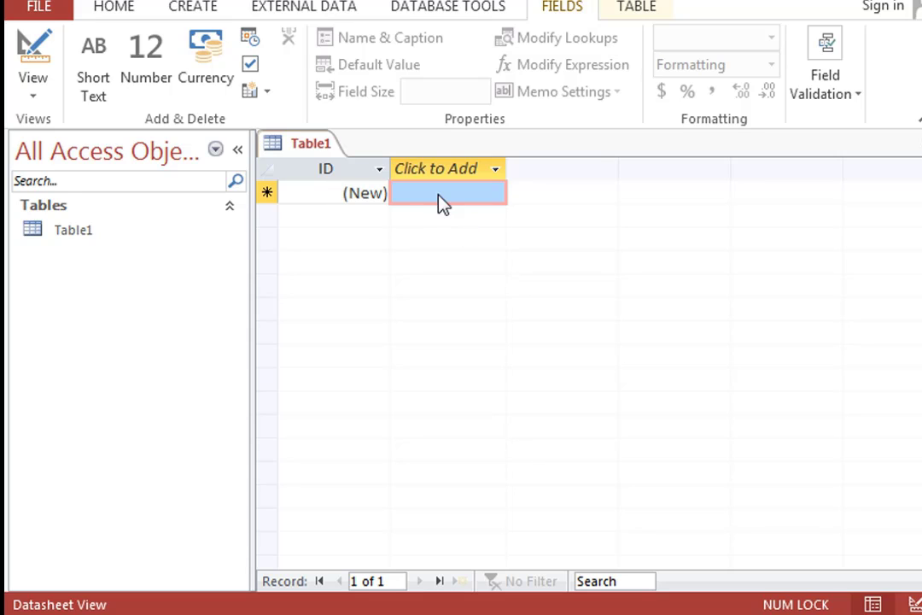
# Switch the new table to Design View, saving it as Customers, and collapse the Navigation Pane.
pyautogui.rightClick(312, 149)
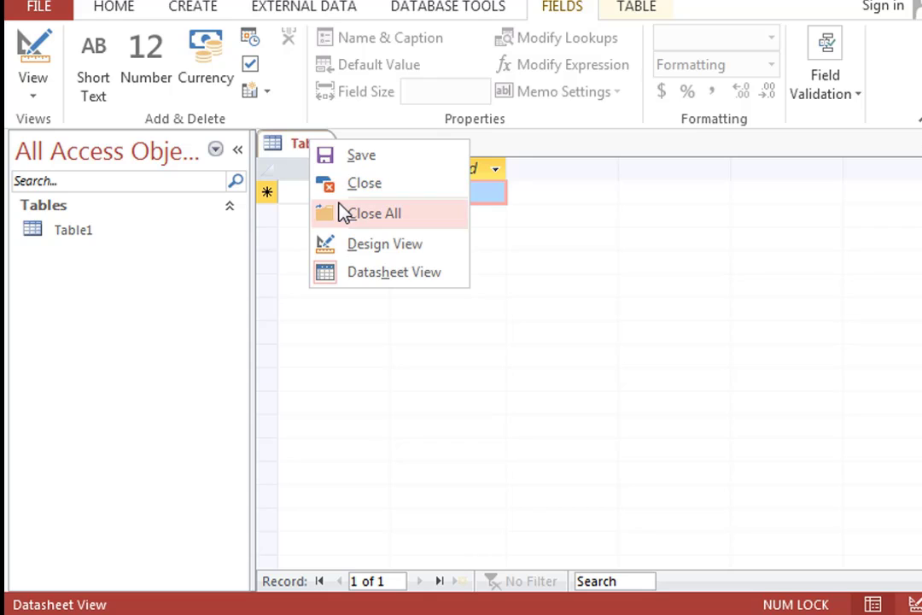
pyautogui.click(365, 250)
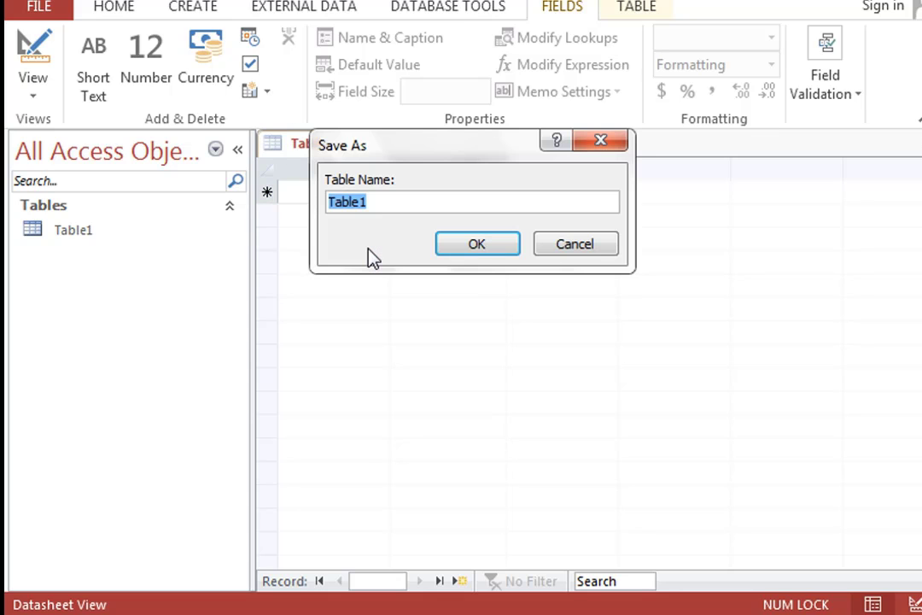
pyautogui.moveTo(435, 158); pyautogui.dragTo(448, 260)
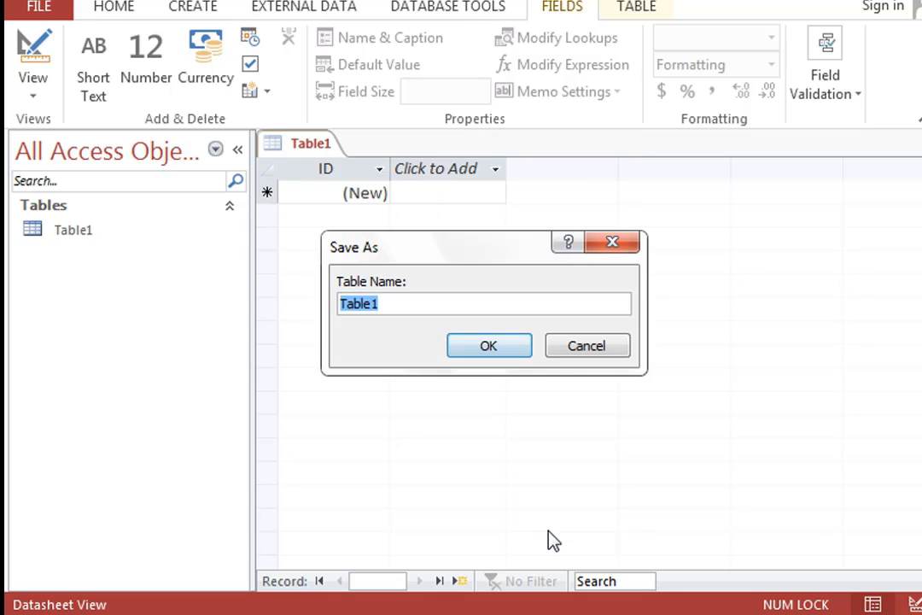
pyautogui.write('C')
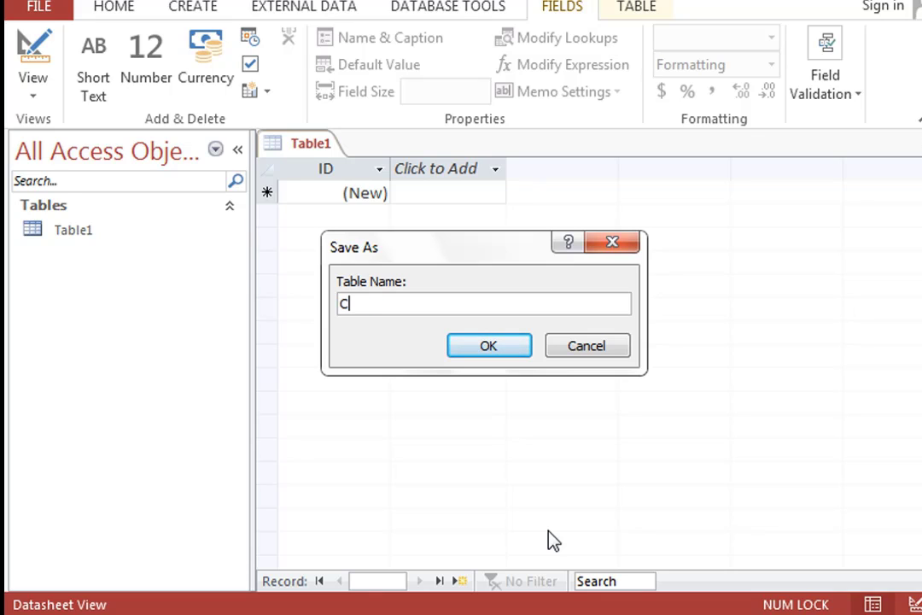
pyautogui.write('ustomers')
pyautogui.click(488, 352)
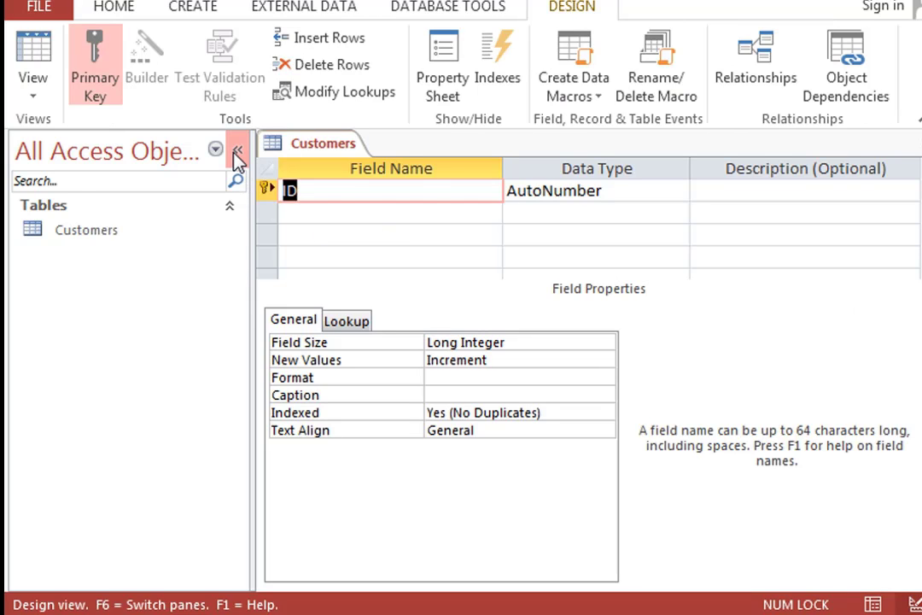
pyautogui.click(238, 153)
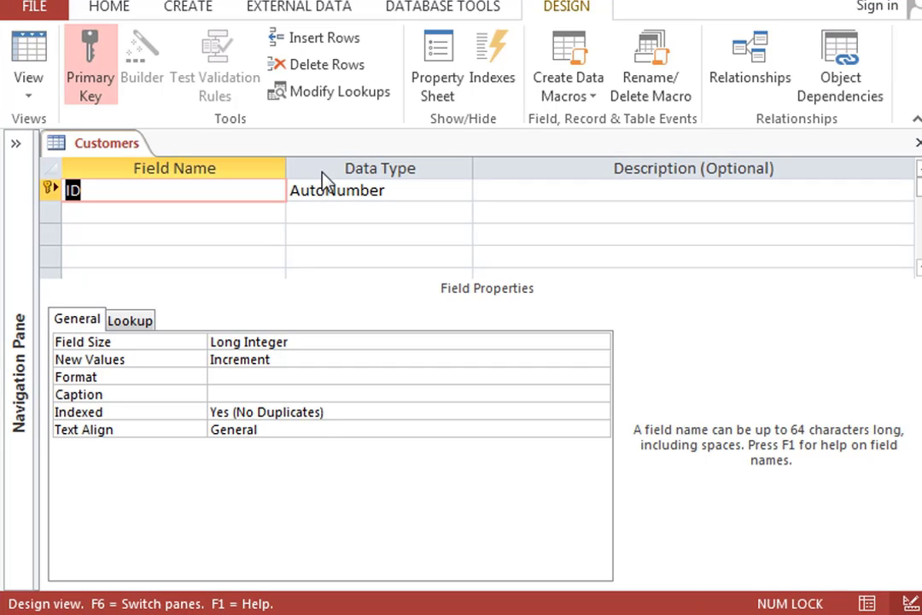
# Rename the primary key field of the Customers table to CustomerID and set its data type to Short Text.
pyautogui.click(332, 192)
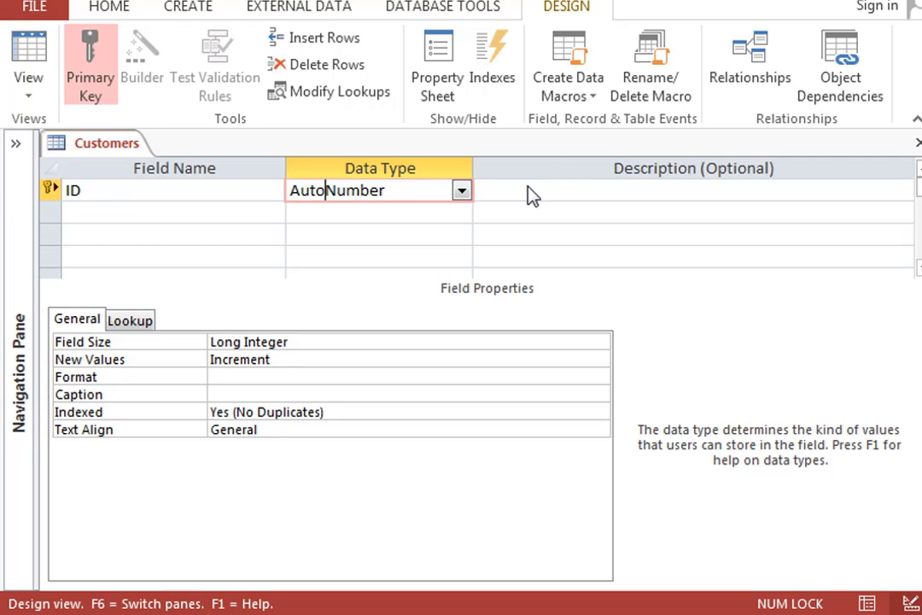
pyautogui.click(260, 192)
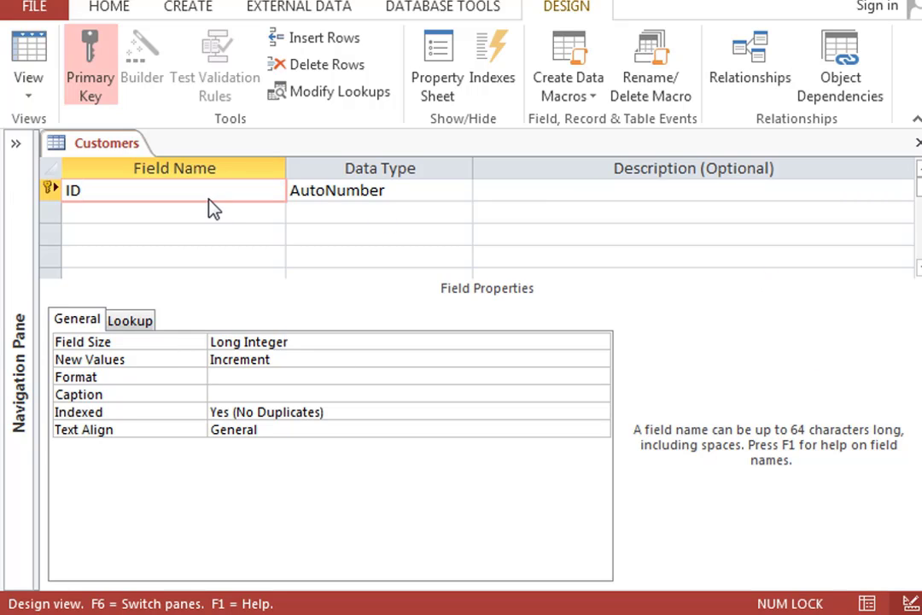
pyautogui.moveTo(181, 197); pyautogui.dragTo(19, 195)
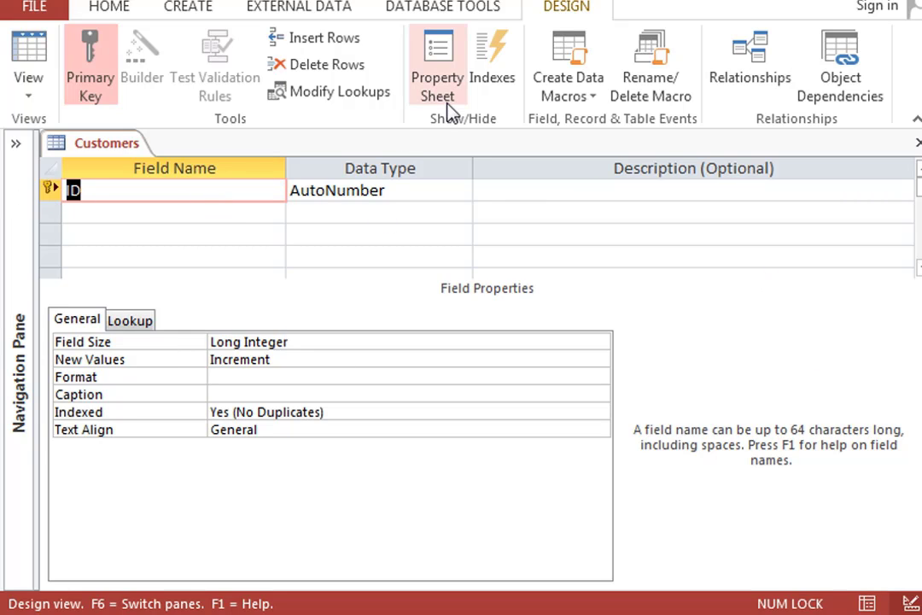
pyautogui.write('Customer')
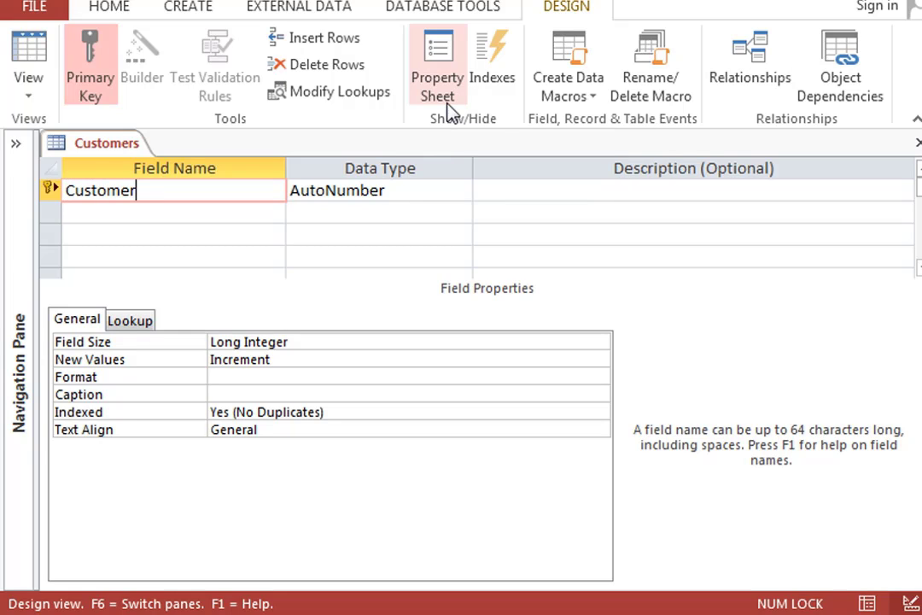
pyautogui.write('ID')
pyautogui.press('Tab')
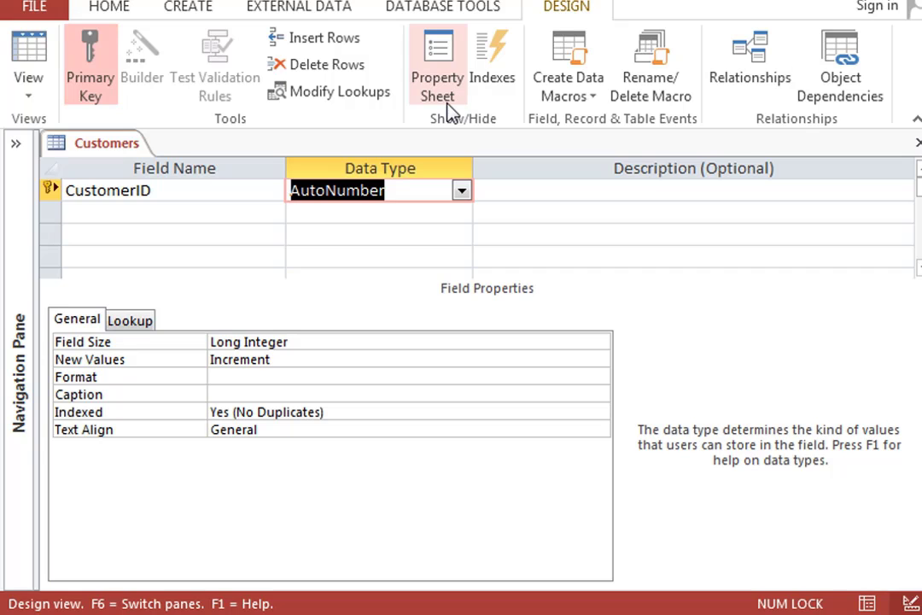
pyautogui.write('sh')
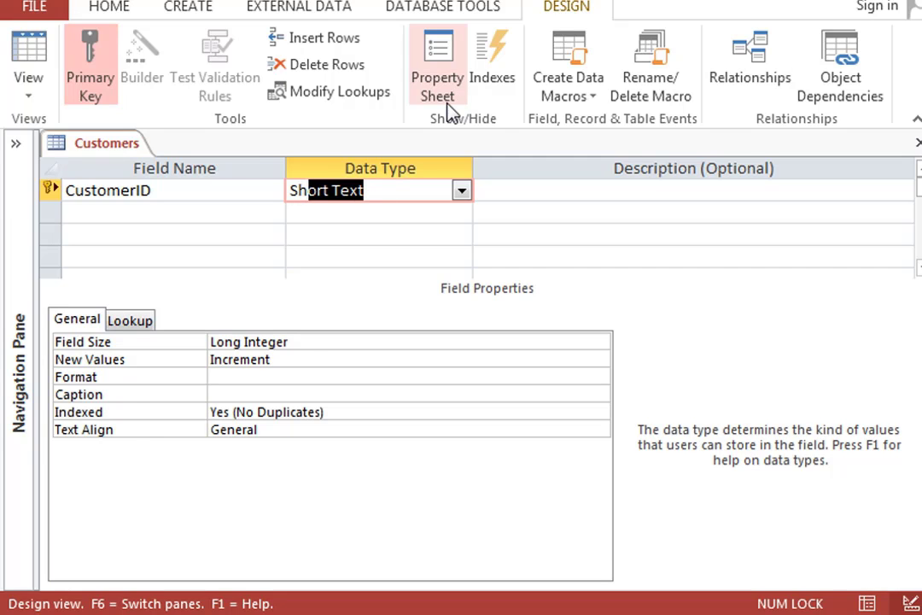
pyautogui.press('Tab')
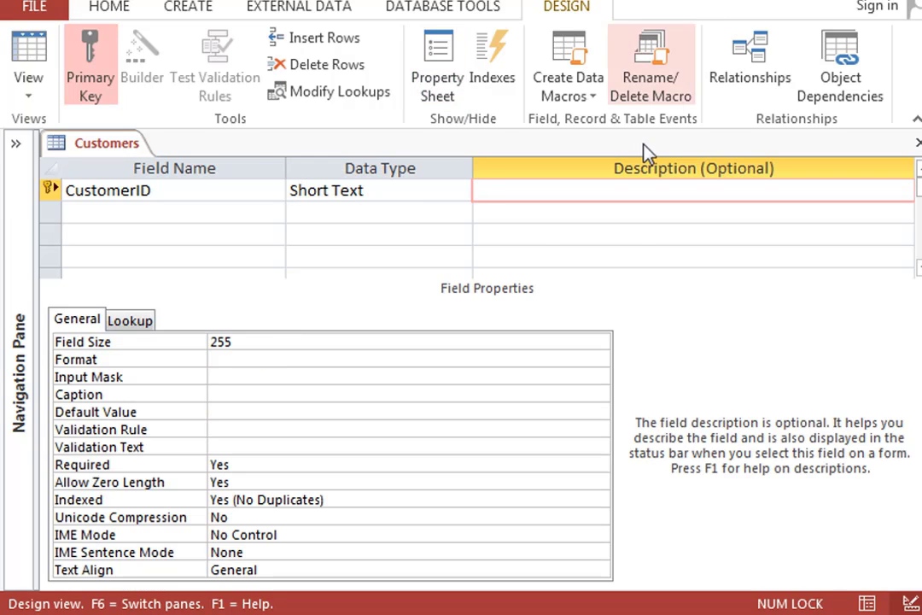
pyautogui.click(381, 198)
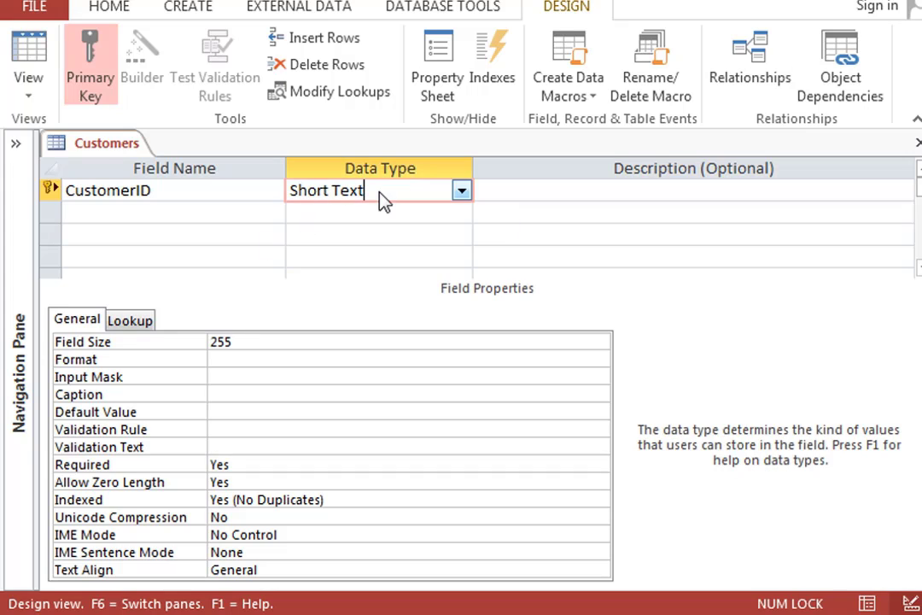
pyautogui.click(461, 192)
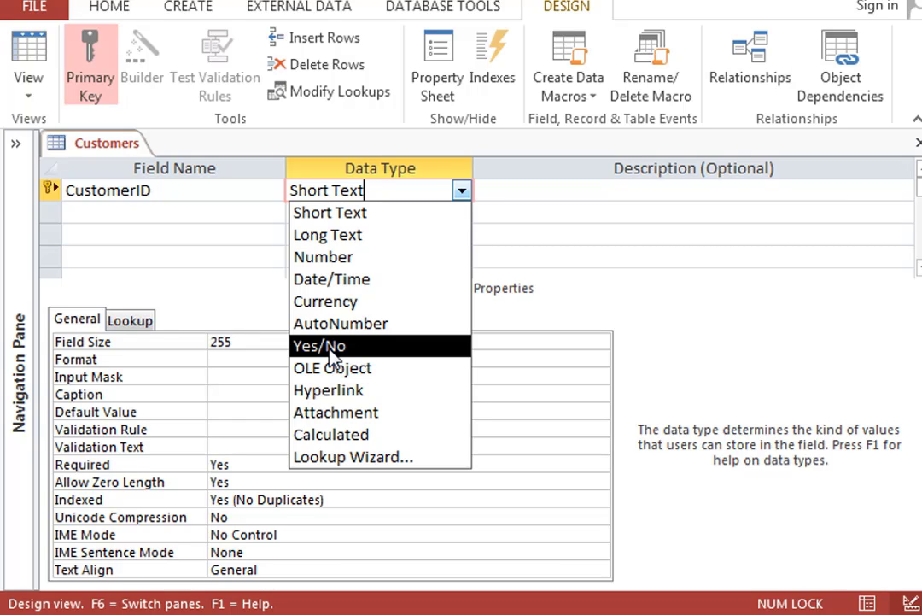
pyautogui.click(335, 214)
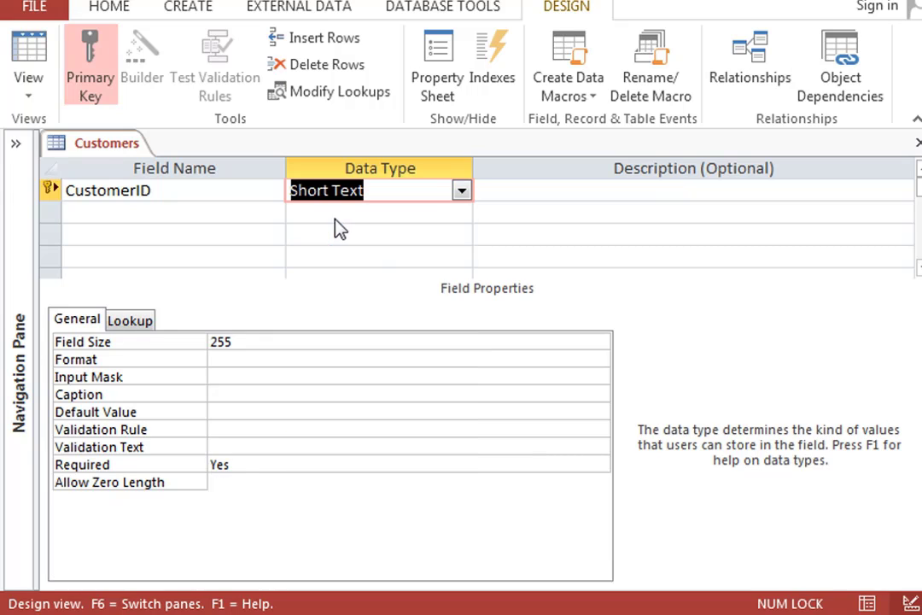
# Add a CustomerName field with the Short Text data type below CustomerID.
pyautogui.click(207, 217)
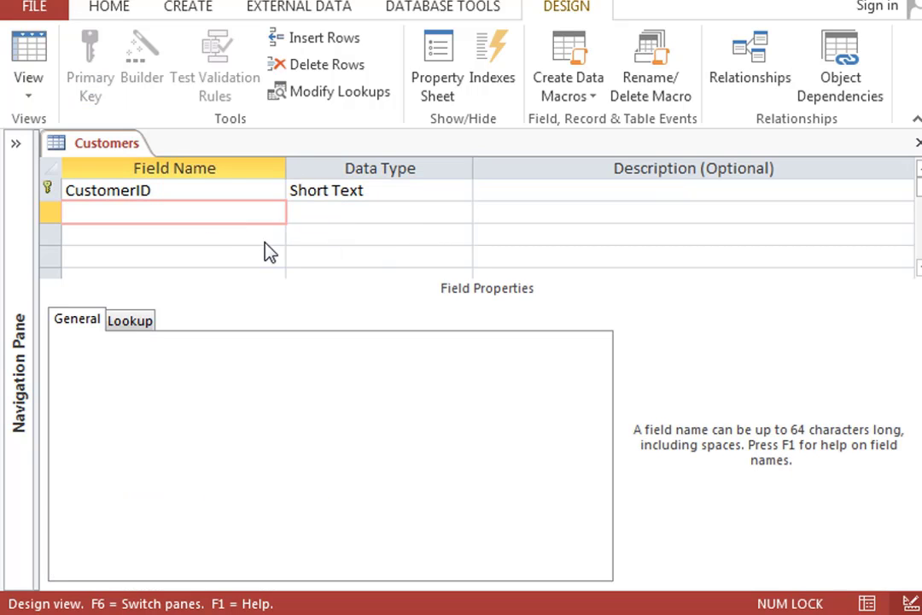
pyautogui.write('CustomerN')
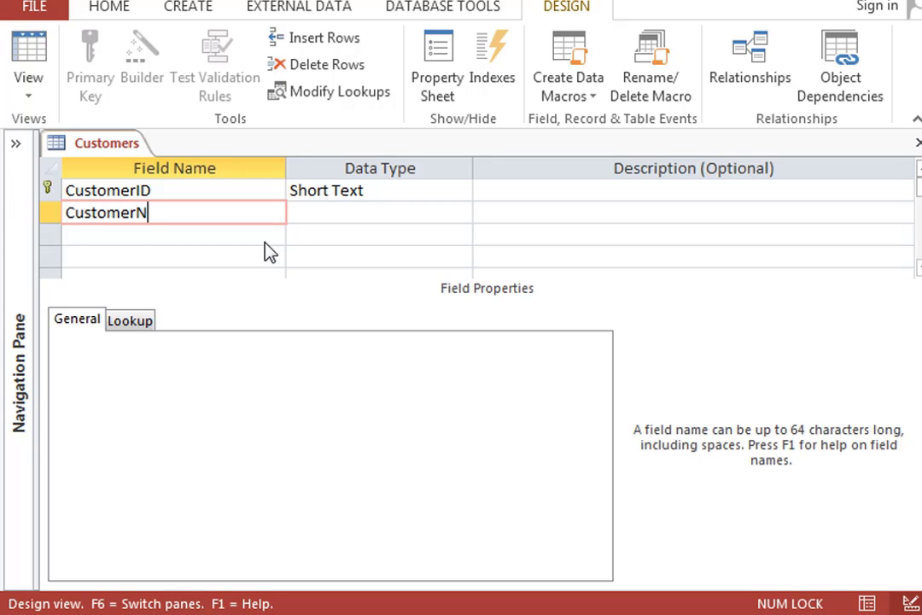
pyautogui.write('ame')
pyautogui.press('Tab')
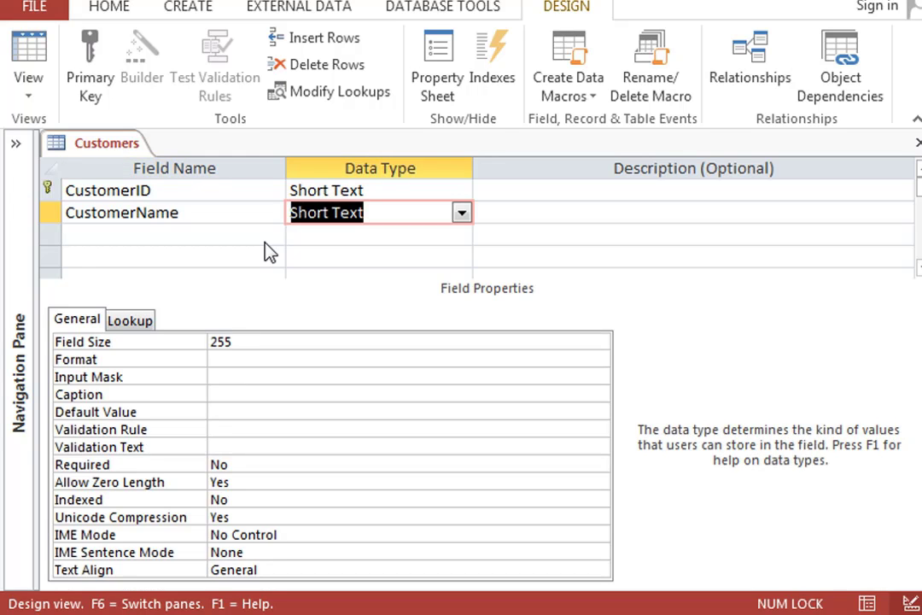
pyautogui.click(397, 218)
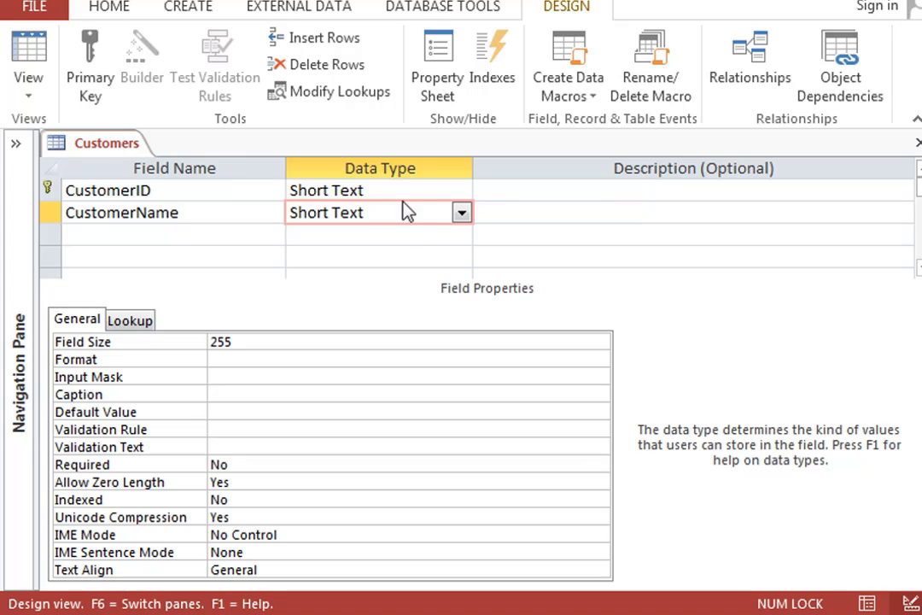
# Set the field size of CustomerName to 40.
pyautogui.click(111, 350)
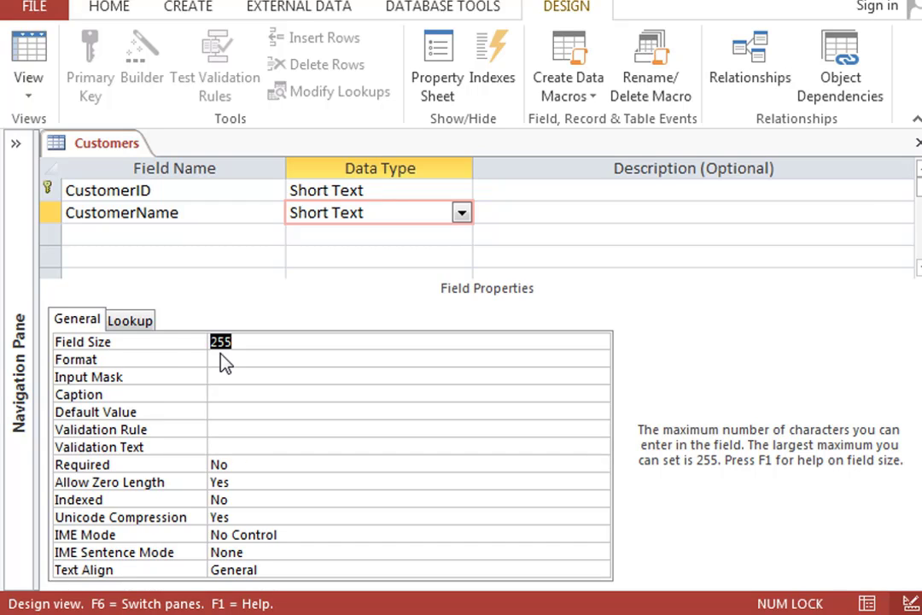
pyautogui.click(294, 347)
pyautogui.press('BackSpace')
pyautogui.press('BackSpace')
pyautogui.press('BackSpace')
pyautogui.write('40')
pyautogui.click(226, 220)
# Enter Address as the name of a new field below CustomerName.
pyautogui.click(238, 238)
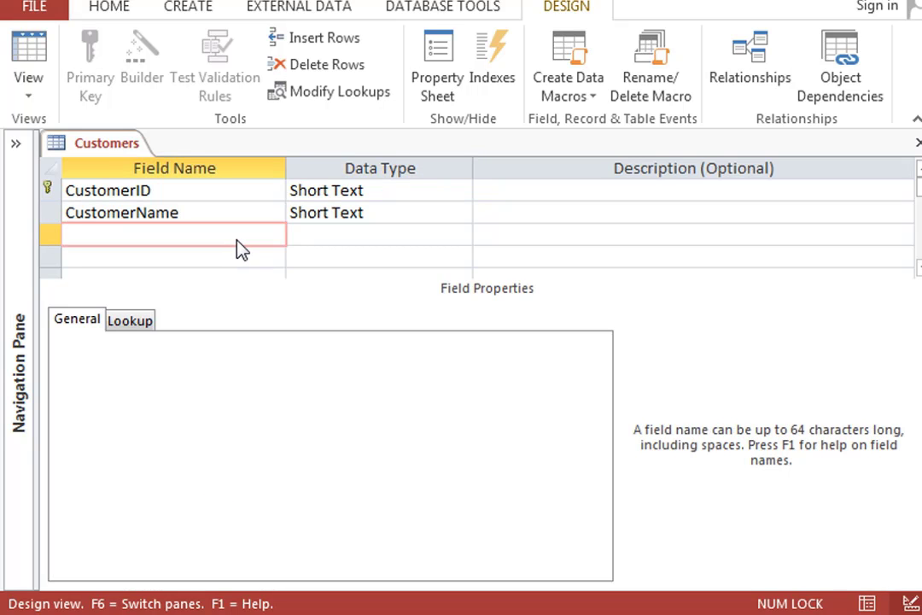
pyautogui.write('Address')
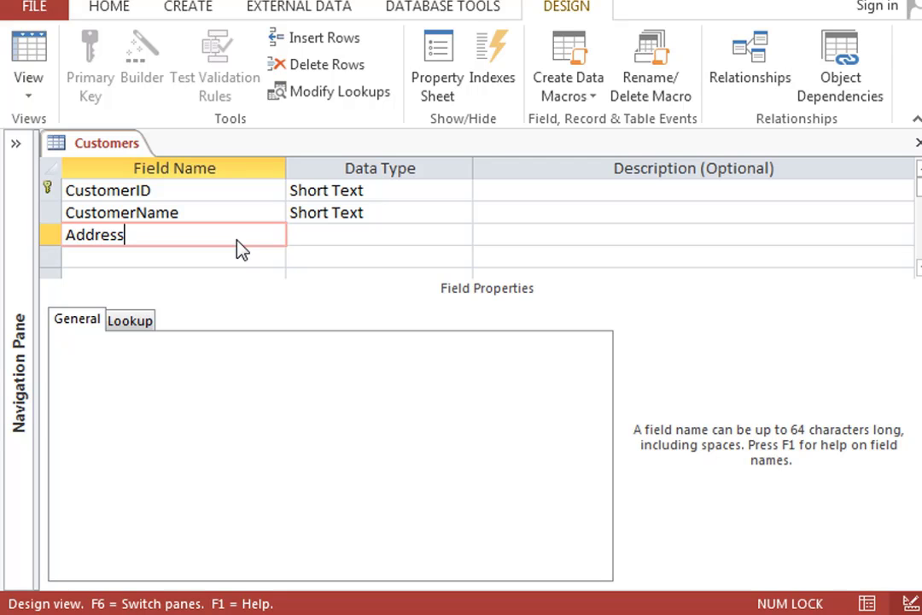